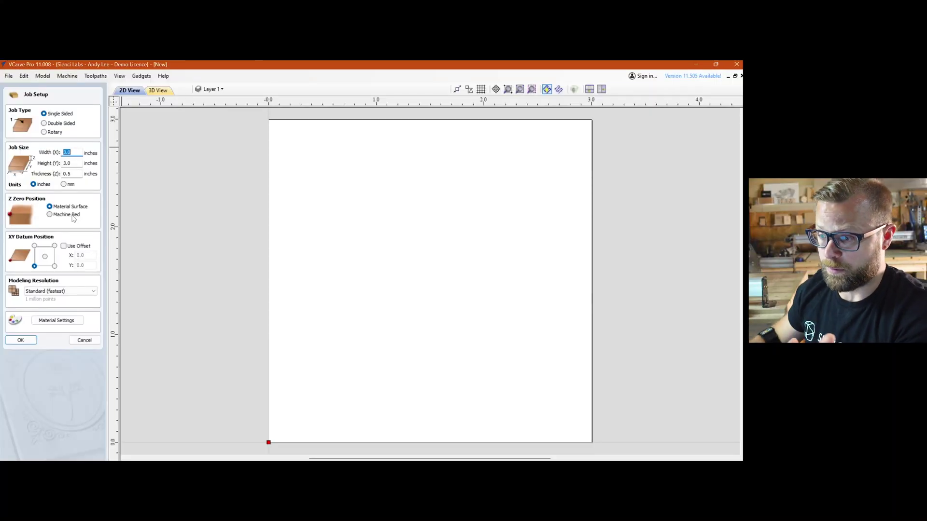
# Set the Z zero position to Machine Bed, review the resolution and material appearance options, and create the single-sided job
pyautogui.click(73, 217)
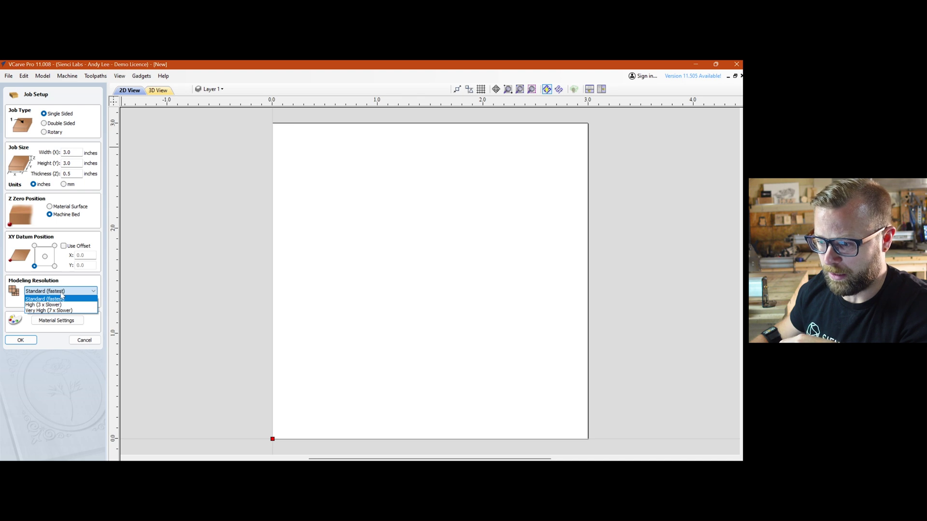
pyautogui.click(62, 295)
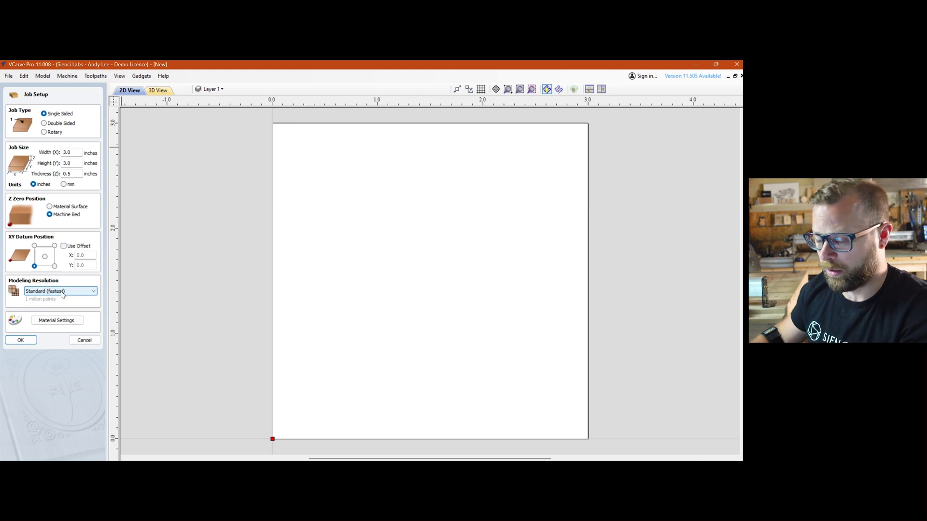
pyautogui.click(56, 321)
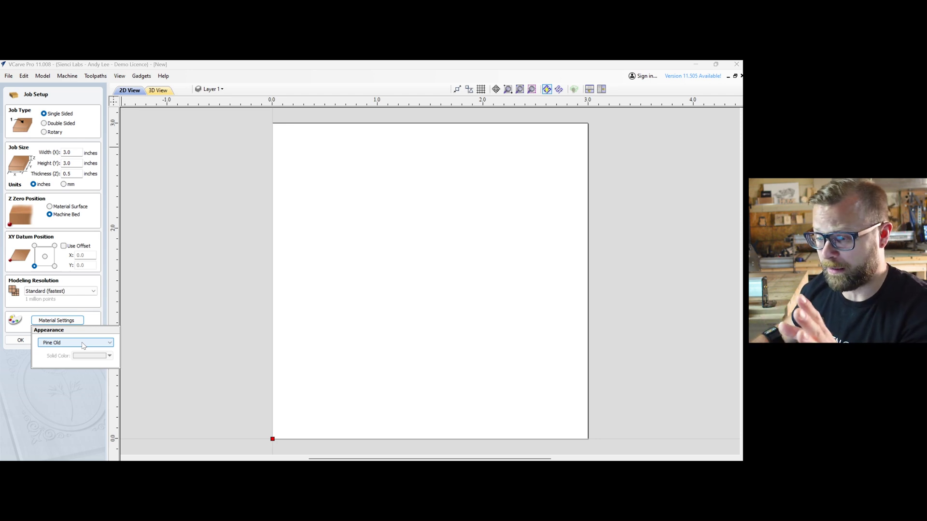
pyautogui.click(83, 343)
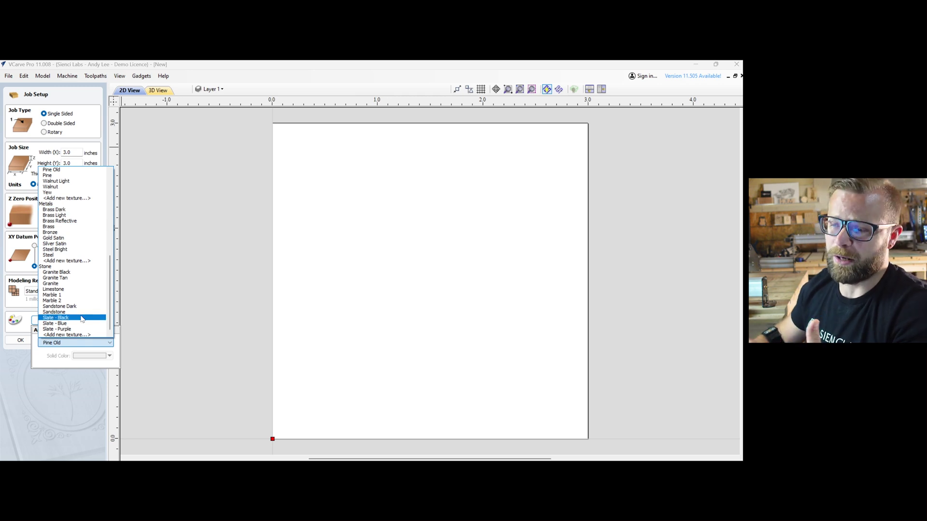
pyautogui.scroll(9, 86, 290)
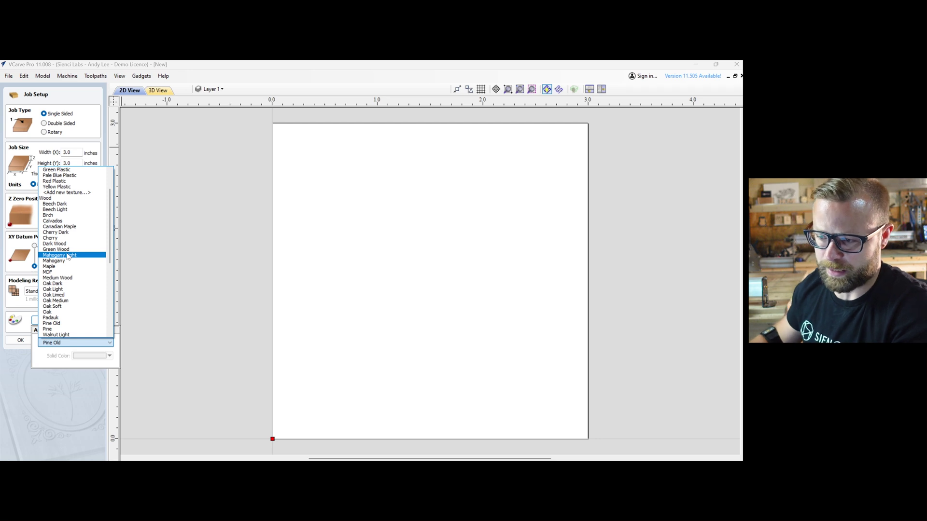
pyautogui.click(62, 401)
pyautogui.click(58, 400)
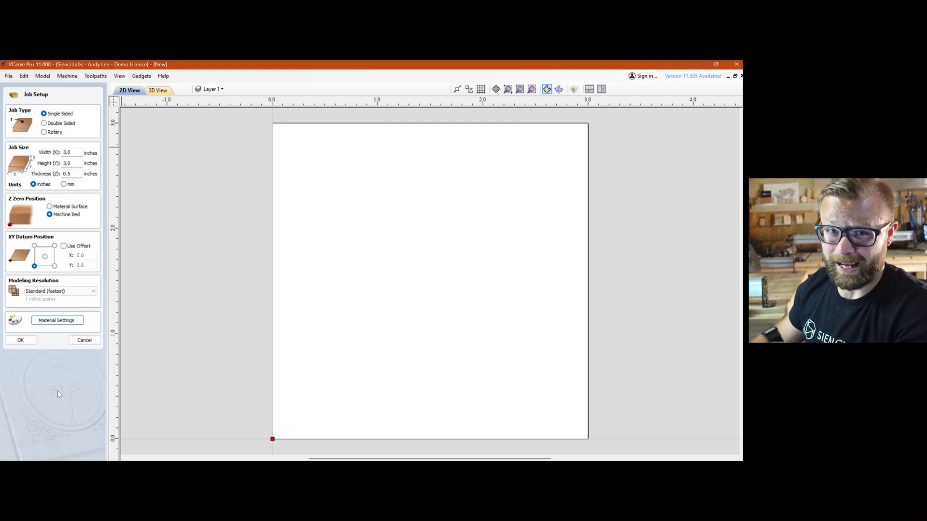
pyautogui.click(21, 340)
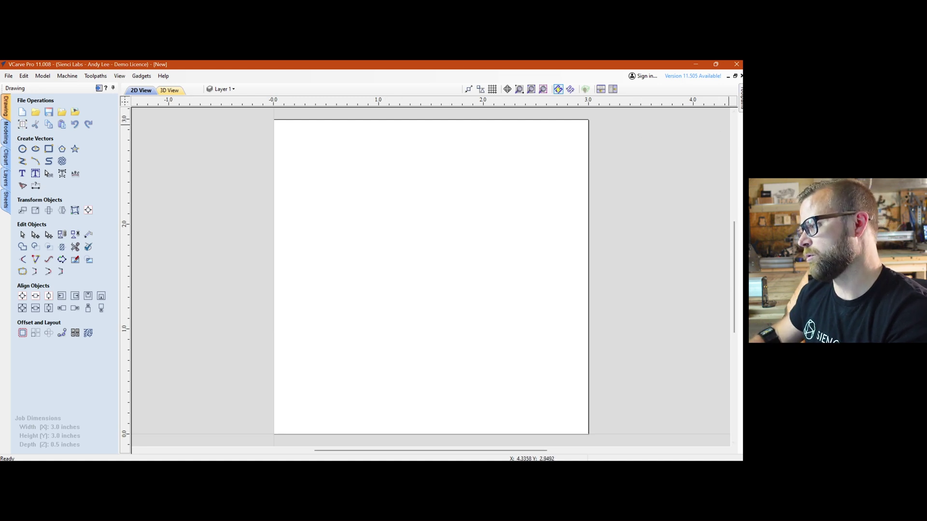
# Bring up the Toolpaths pane and keep it pinned open beside the drawing area
pyautogui.click(740, 99)
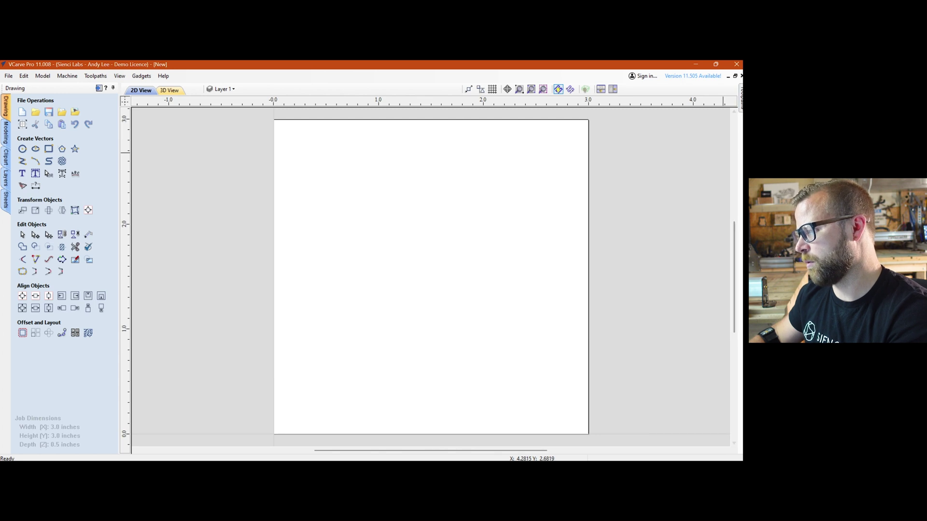
pyautogui.click(740, 99)
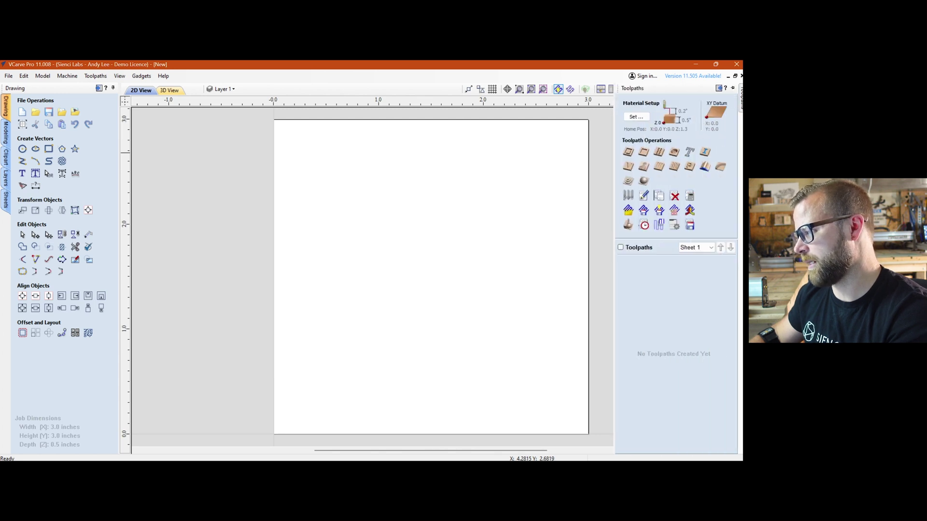
pyautogui.click(733, 88)
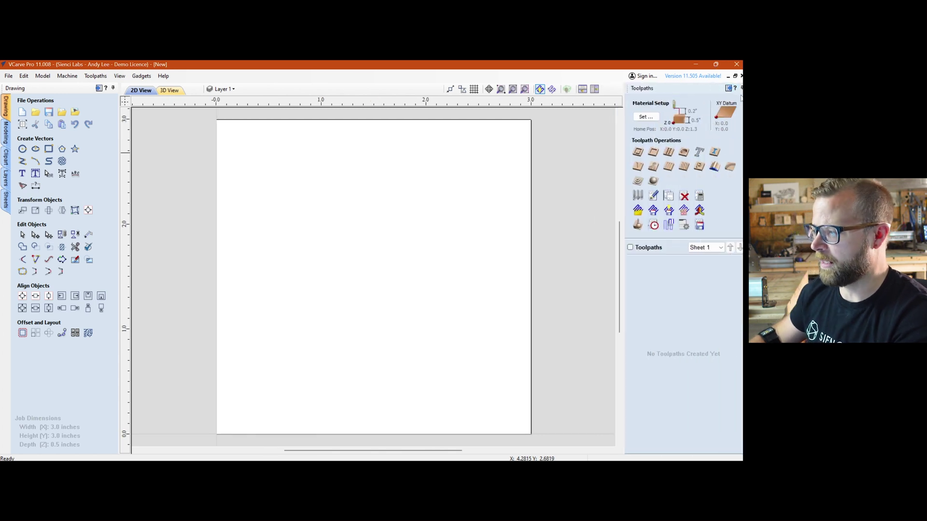
pyautogui.click(741, 88)
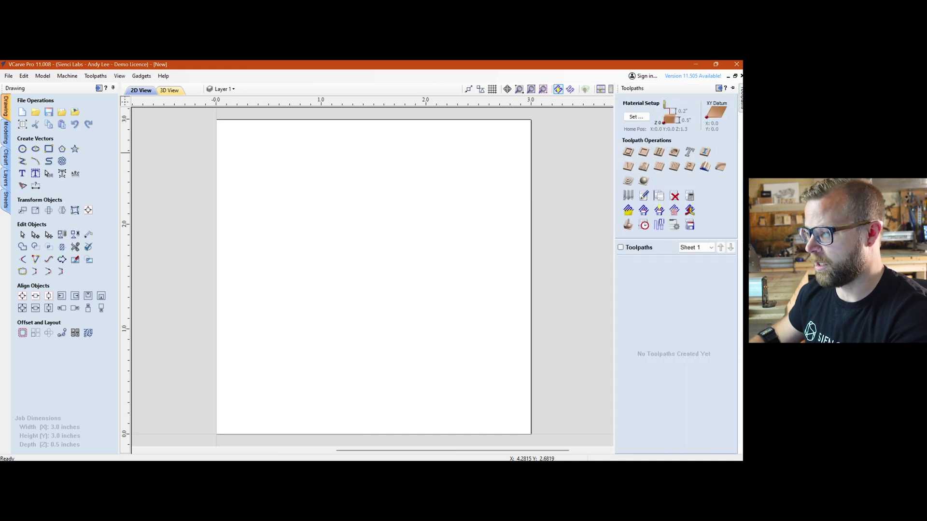
pyautogui.click(733, 88)
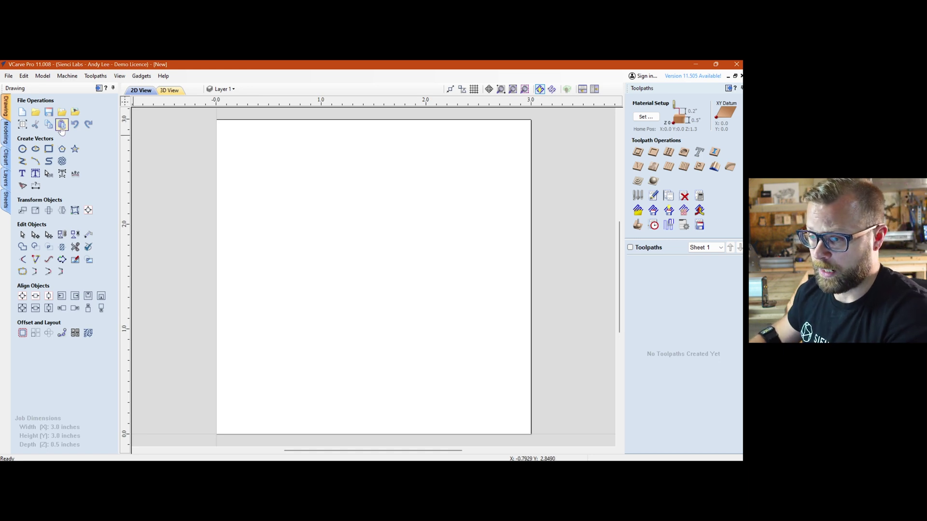
# Create a new double-sided job with Z zero at Material Surface and zeroing off the same side disabled
pyautogui.click(23, 125)
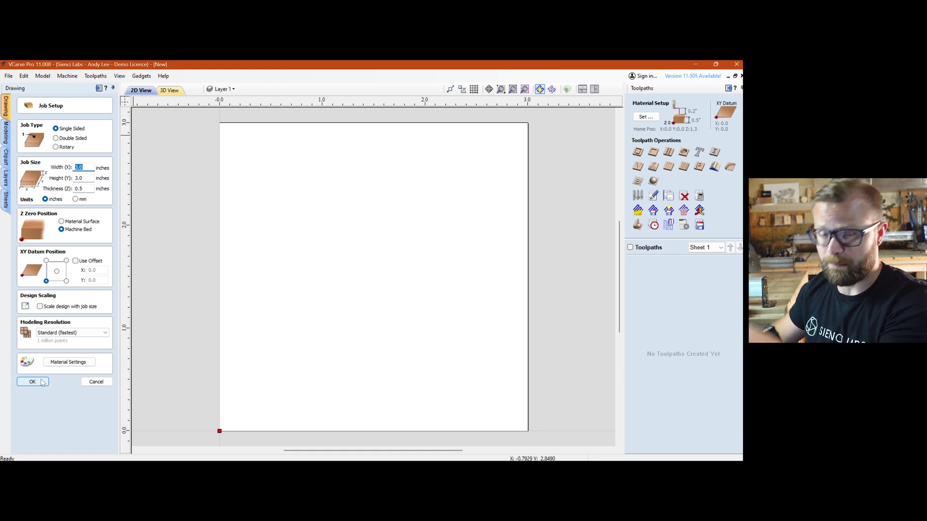
pyautogui.click(97, 382)
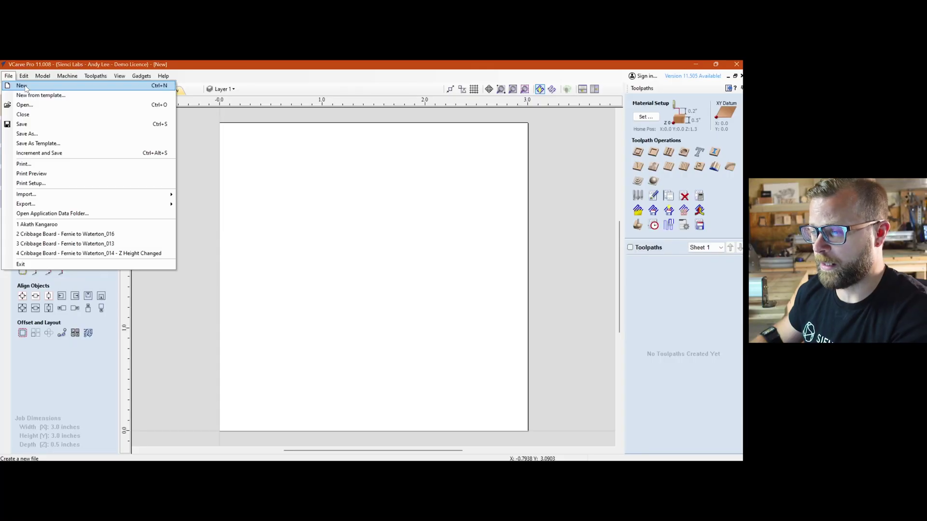
pyautogui.click(21, 85)
pyautogui.click(49, 124)
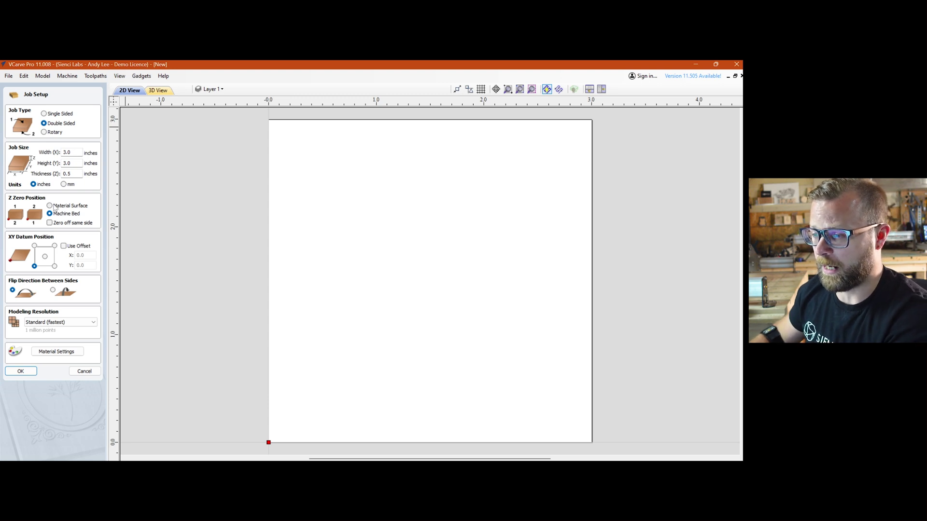
pyautogui.click(54, 207)
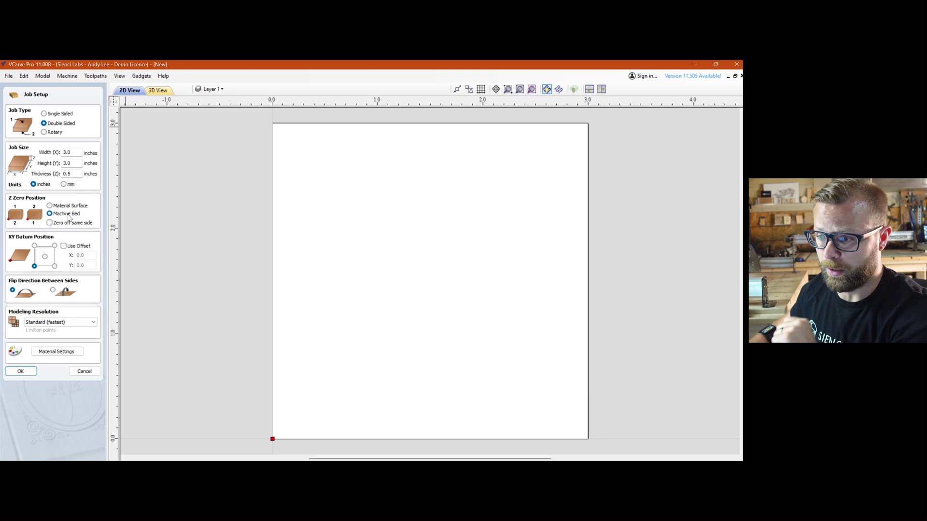
pyautogui.click(60, 206)
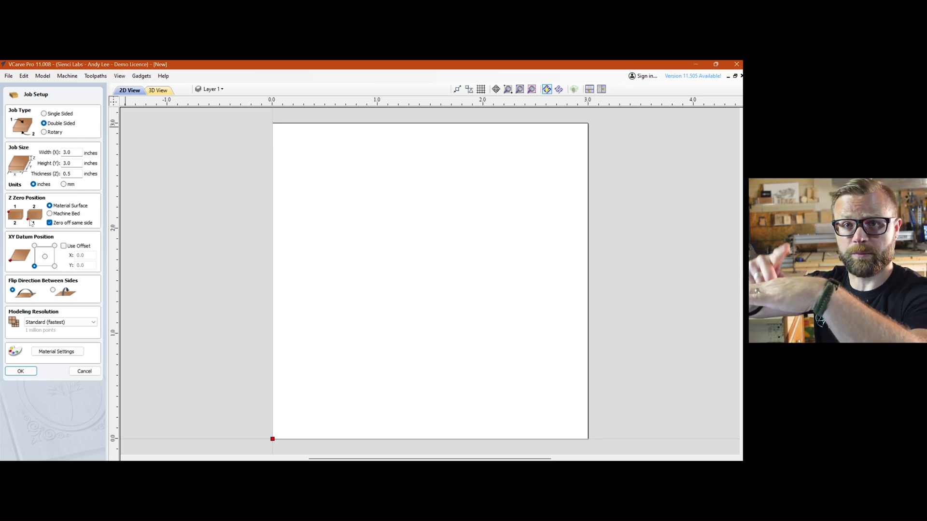
pyautogui.click(31, 218)
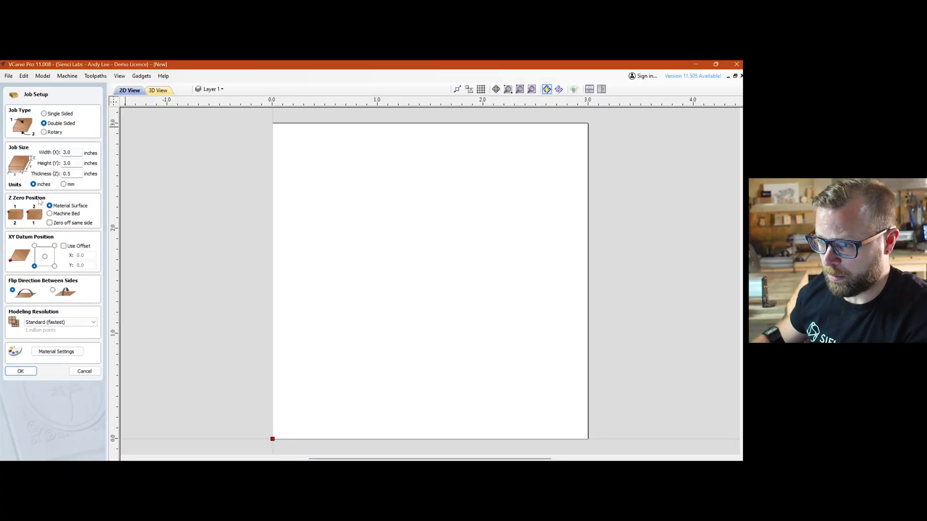
pyautogui.click(31, 372)
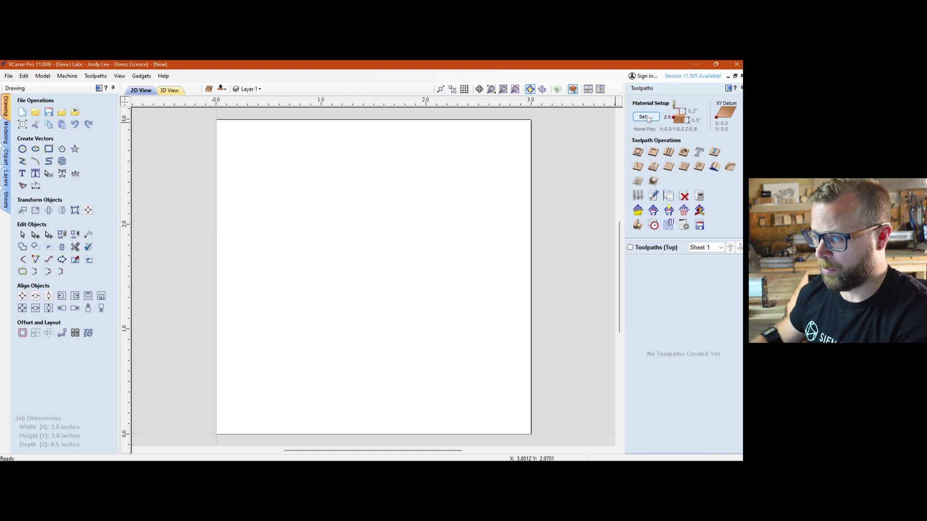
# Open the toolpath material setup and set the gap above the model to about 0.205 inches
pyautogui.click(647, 119)
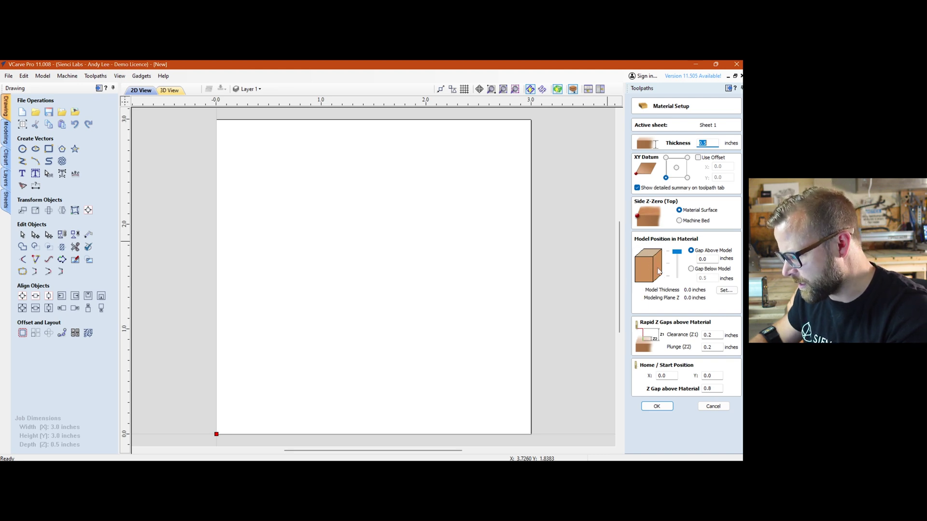
pyautogui.moveTo(677, 251); pyautogui.dragTo(679, 263)
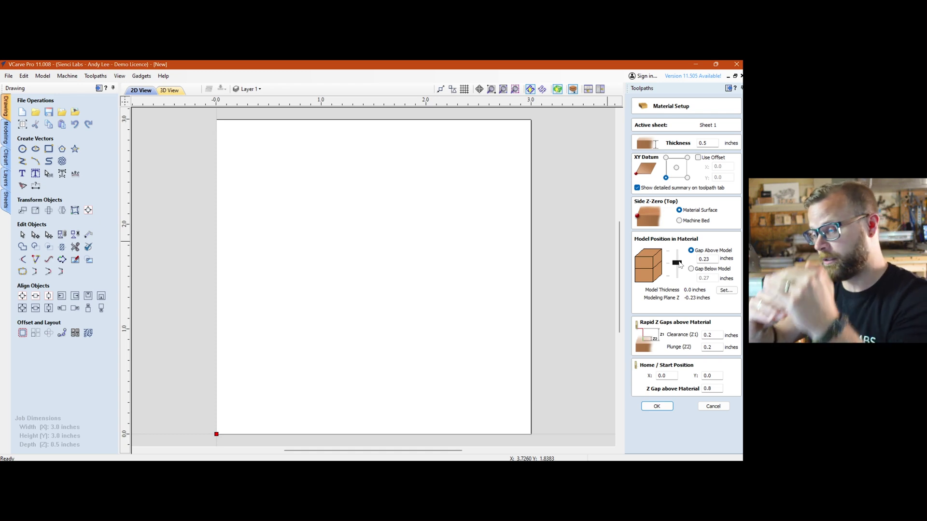
pyautogui.moveTo(679, 265); pyautogui.dragTo(678, 268)
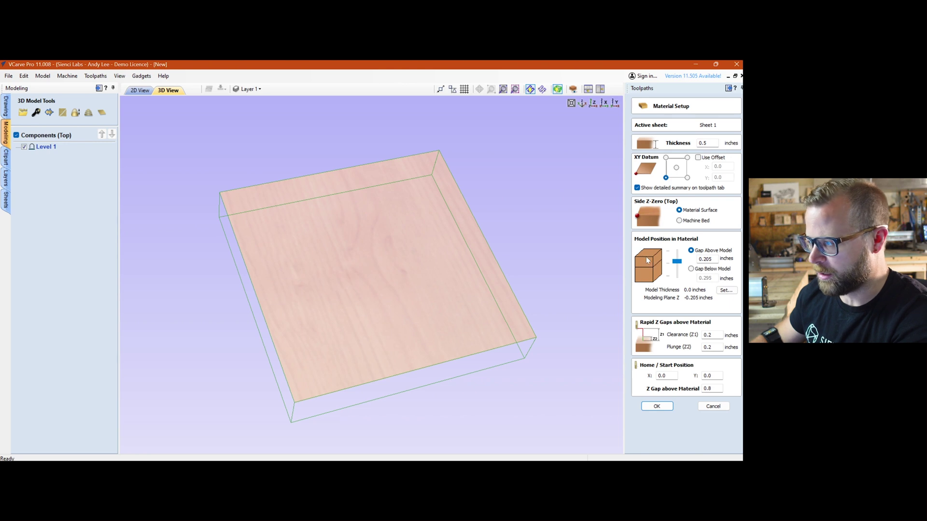
# Import the OWL3 3D model in Front orientation, scaled proportionally to 0.5 inches in X
pyautogui.click(23, 114)
pyautogui.doubleClick(516, 231)
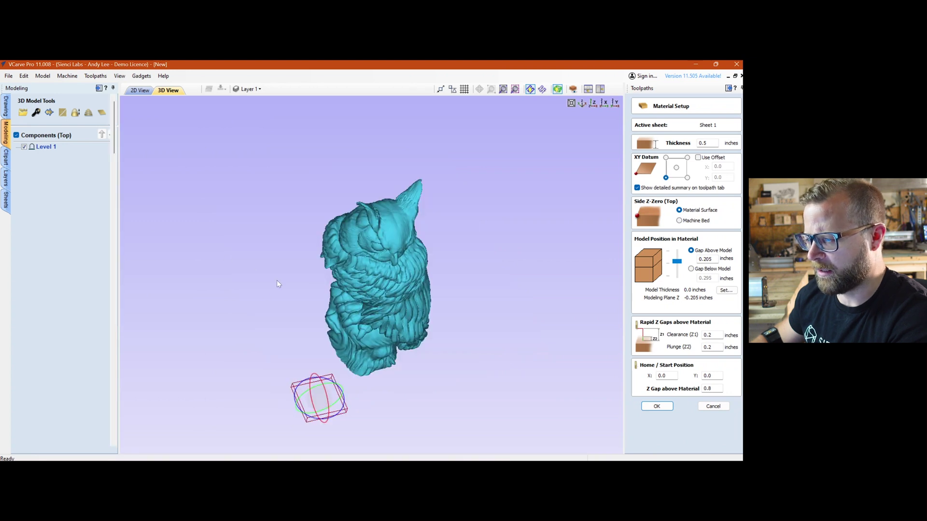
pyautogui.click(83, 164)
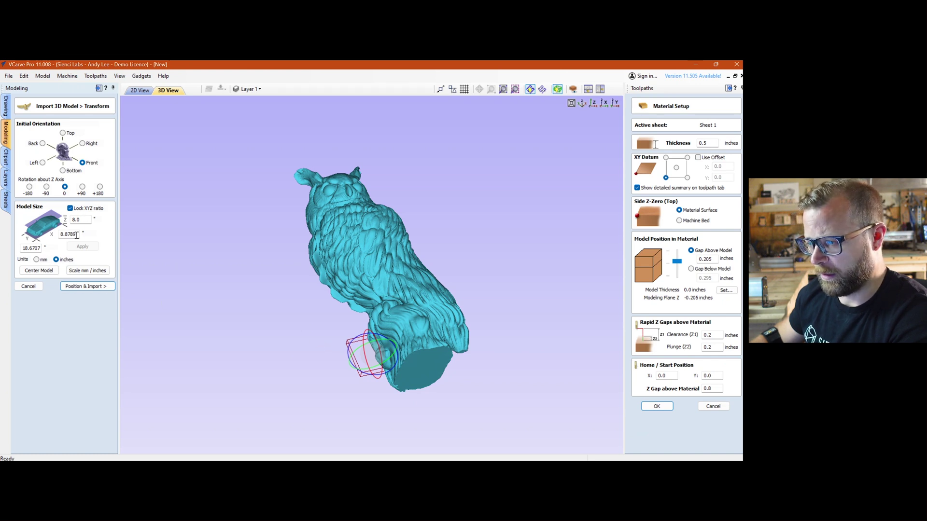
pyautogui.doubleClick(77, 235)
pyautogui.write('.5')
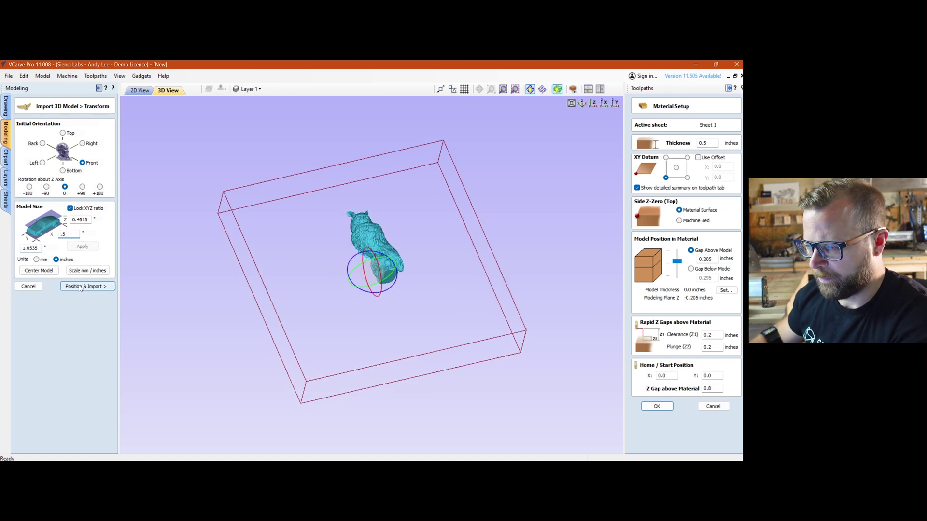
pyautogui.click(87, 287)
pyautogui.click(99, 220)
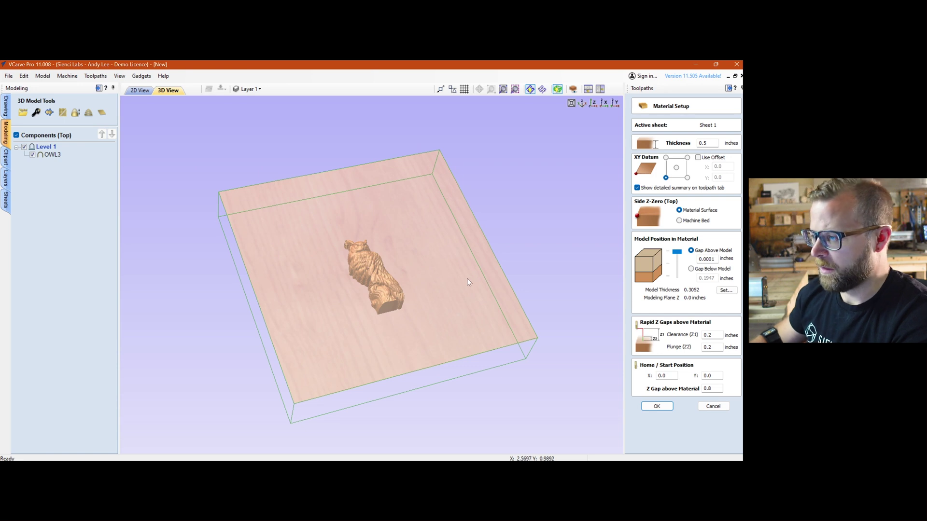
# Shift the owl model between the top and bottom of the material, ending with a gap above it of about 0.1 inches
pyautogui.moveTo(507, 405); pyautogui.dragTo(590, 256)
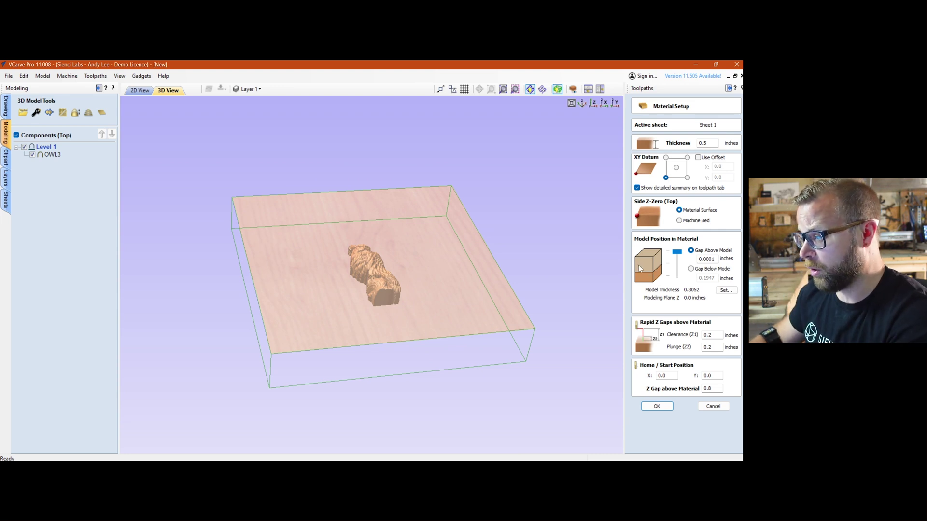
pyautogui.click(647, 279)
pyautogui.click(645, 278)
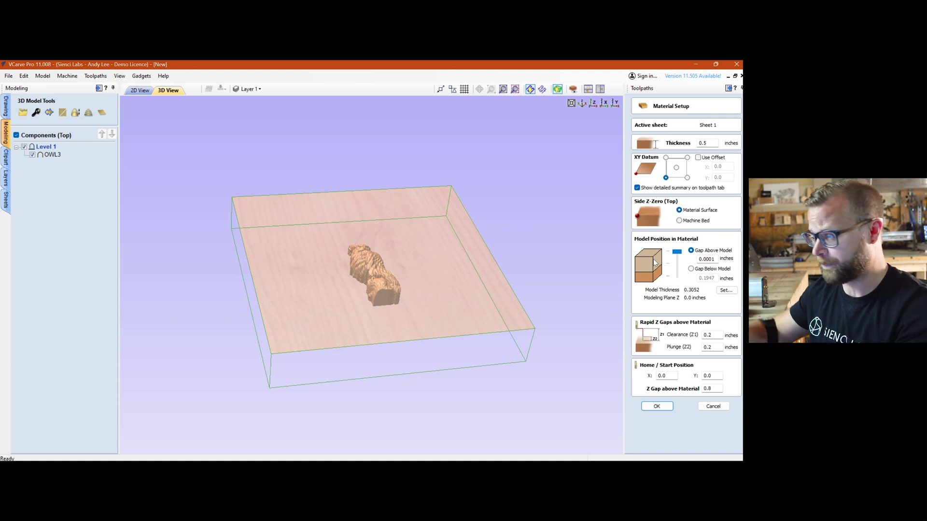
pyautogui.moveTo(680, 256); pyautogui.dragTo(679, 267)
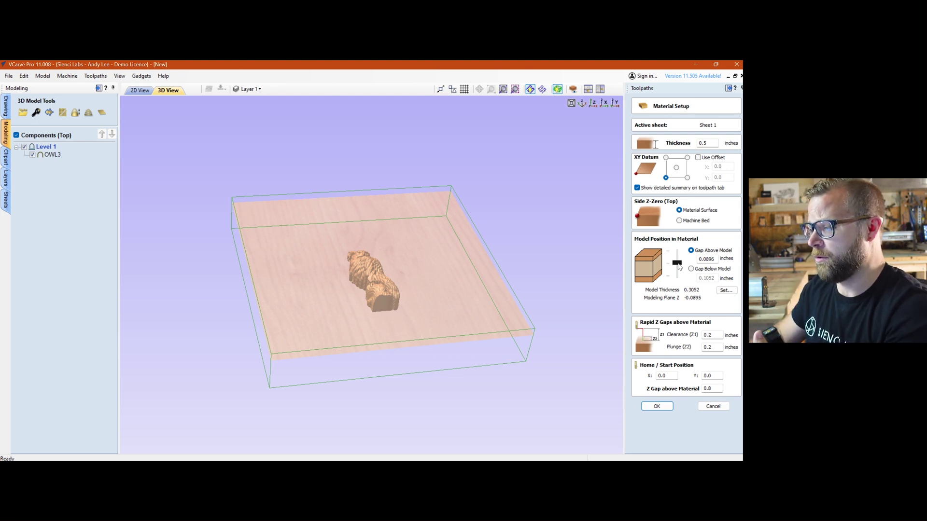
pyautogui.moveTo(677, 264); pyautogui.dragTo(677, 251)
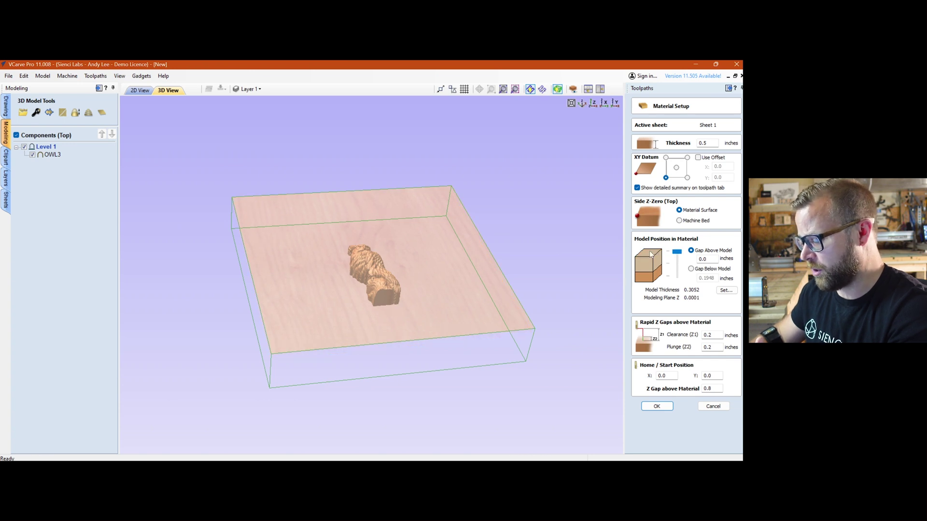
pyautogui.moveTo(678, 253); pyautogui.dragTo(677, 275)
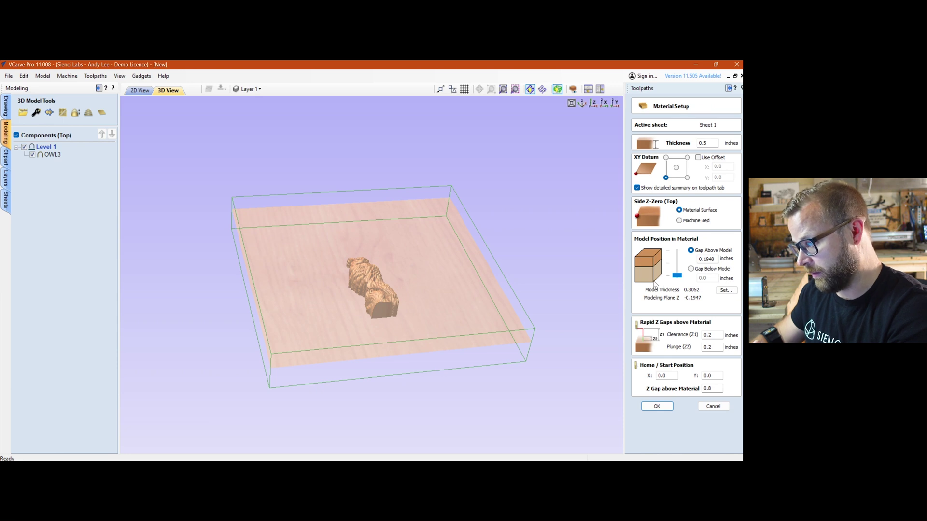
pyautogui.moveTo(676, 281); pyautogui.dragTo(679, 269)
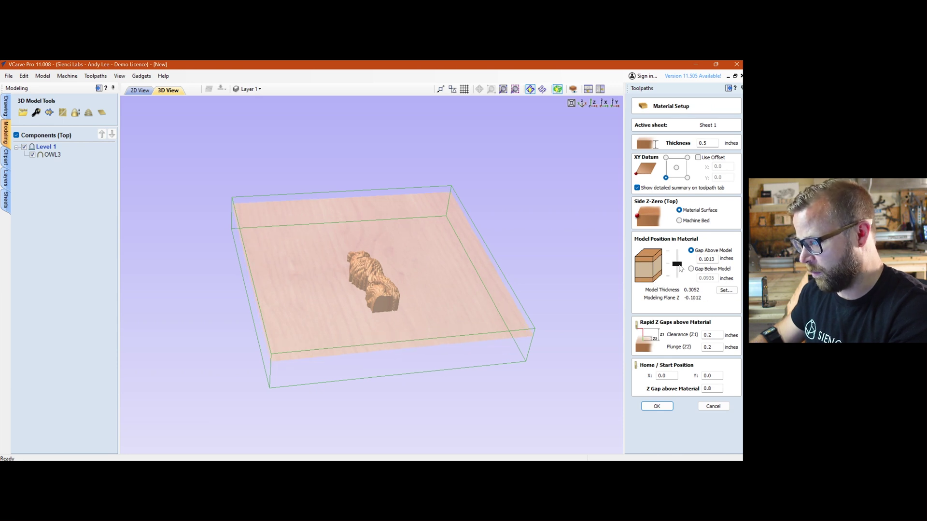